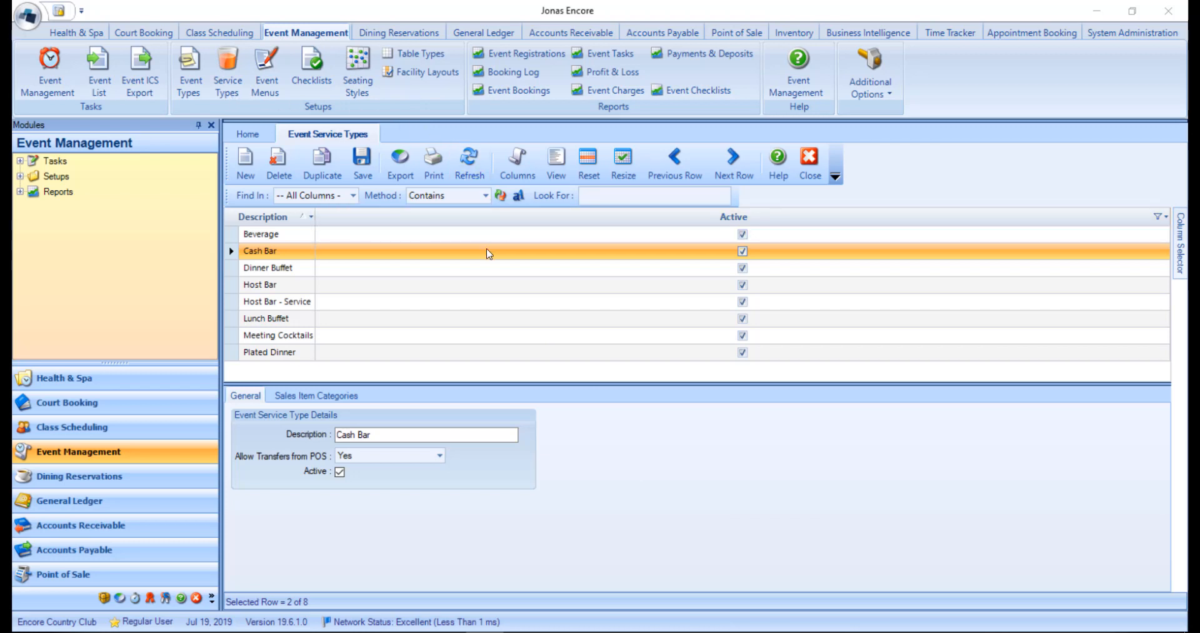
Review the Allow Transfers from POS options and the applicable sales item categories of the Cash Bar service type
click(441, 458)
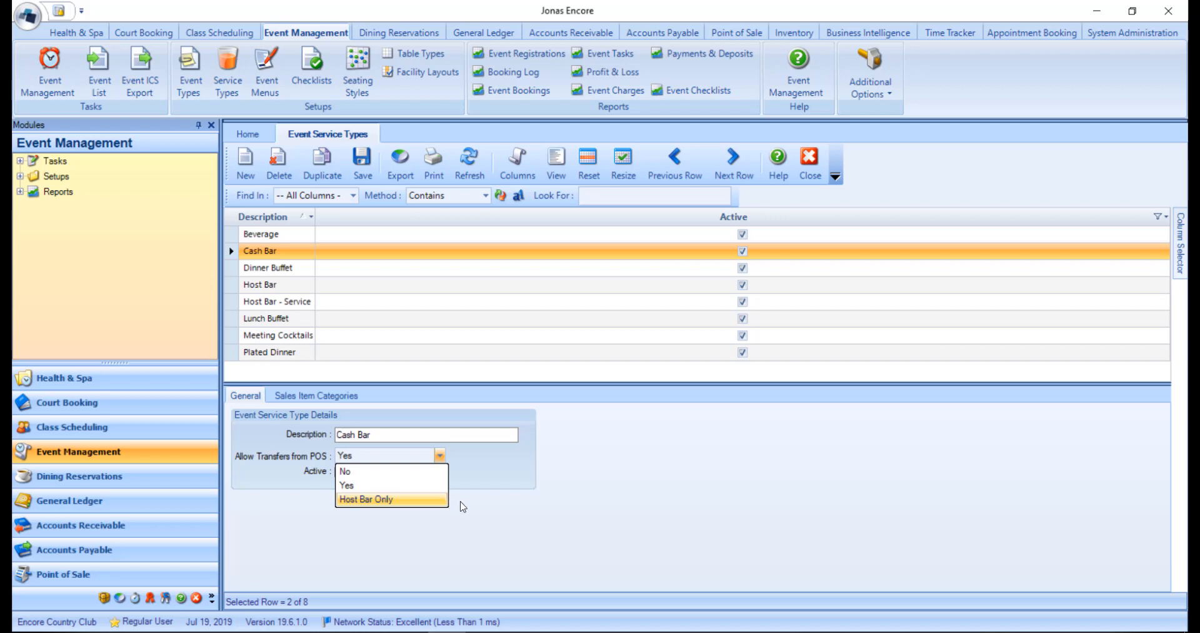
click(480, 505)
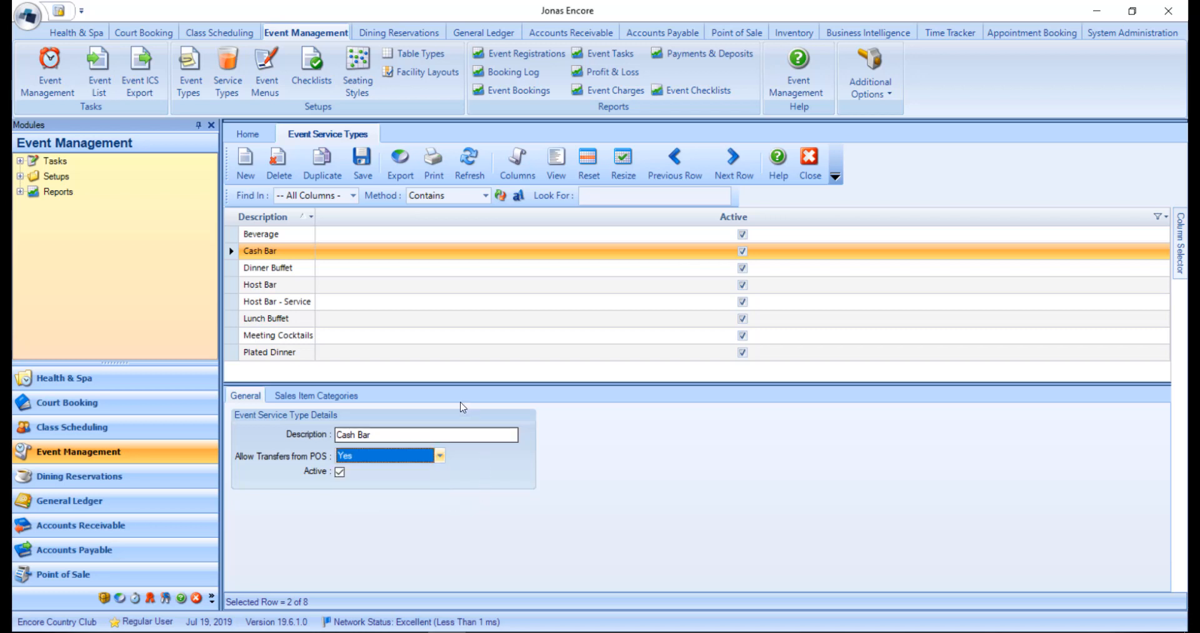
click(361, 395)
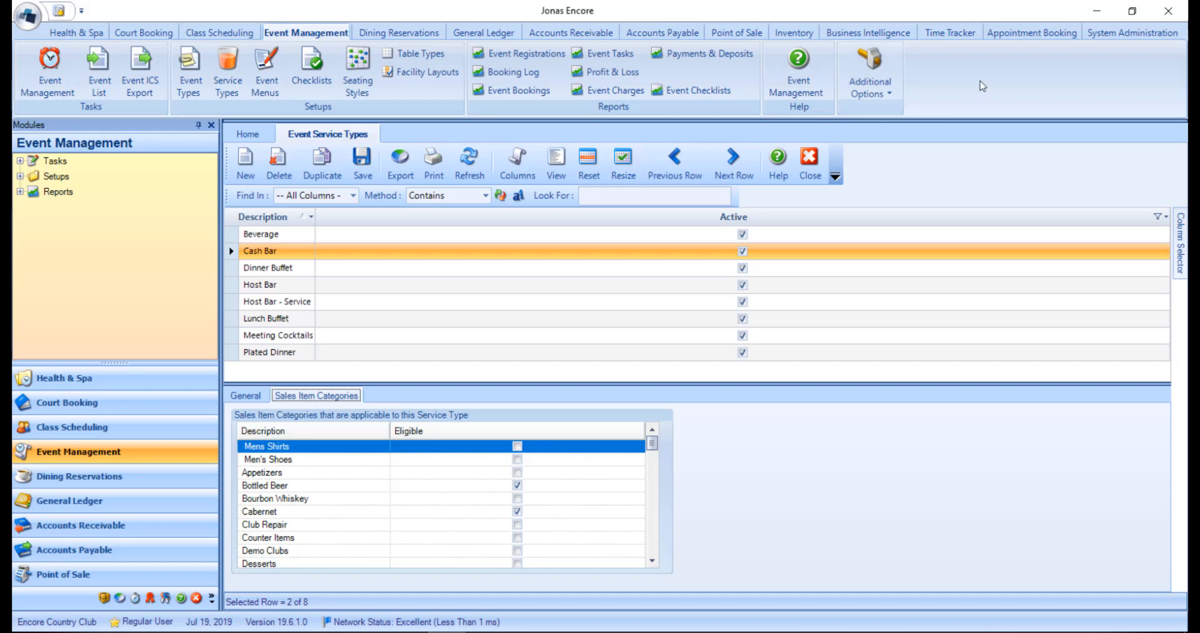
Open the Sales Areas setup and review the Event Management settings of the Banquets - Member Rate area
click(1154, 34)
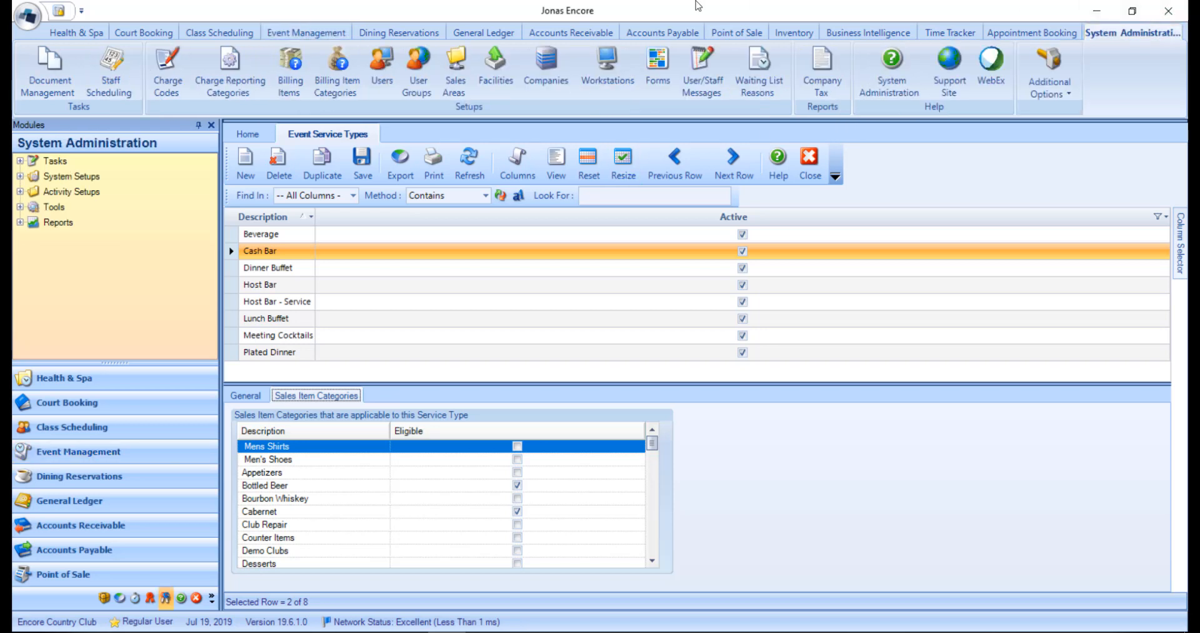
click(466, 85)
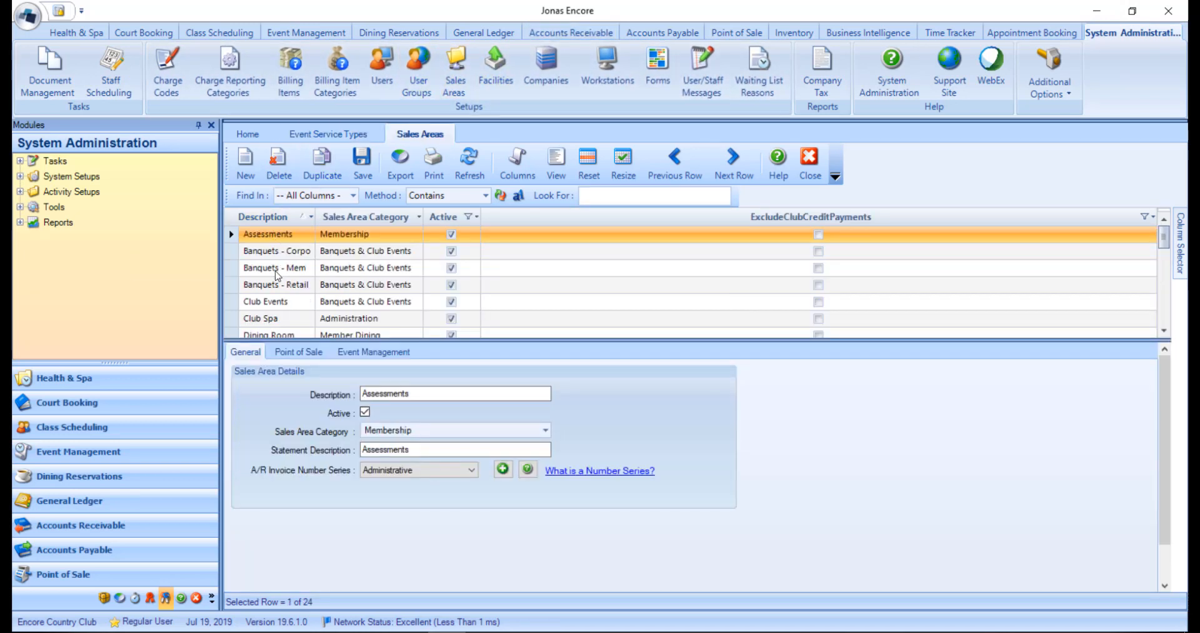
click(274, 269)
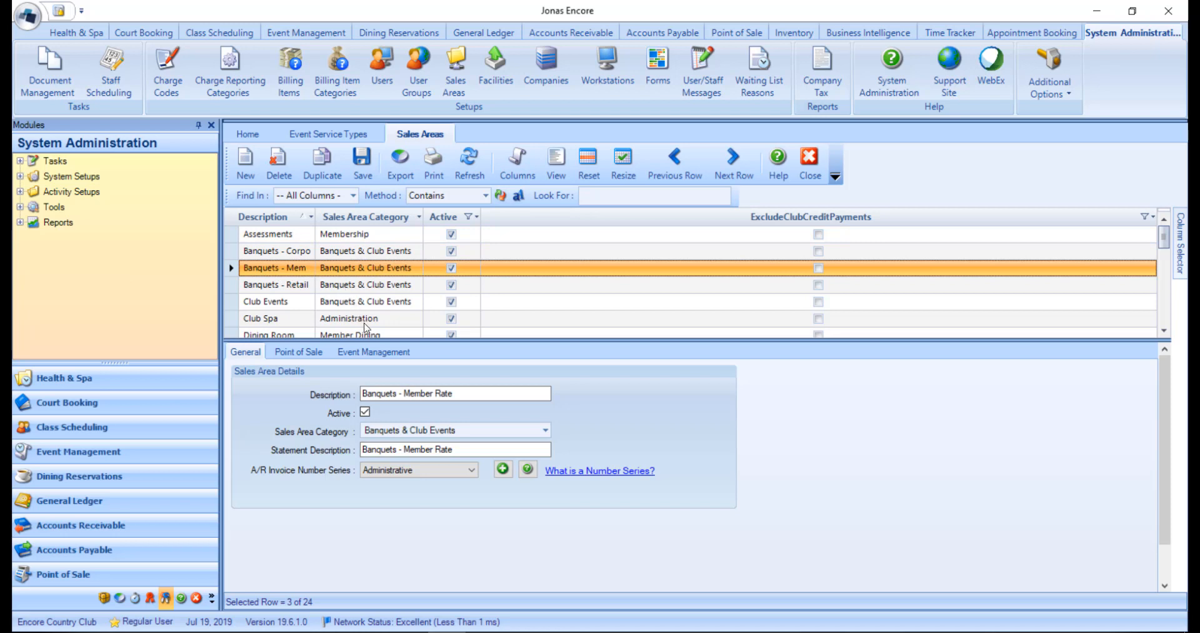
click(370, 353)
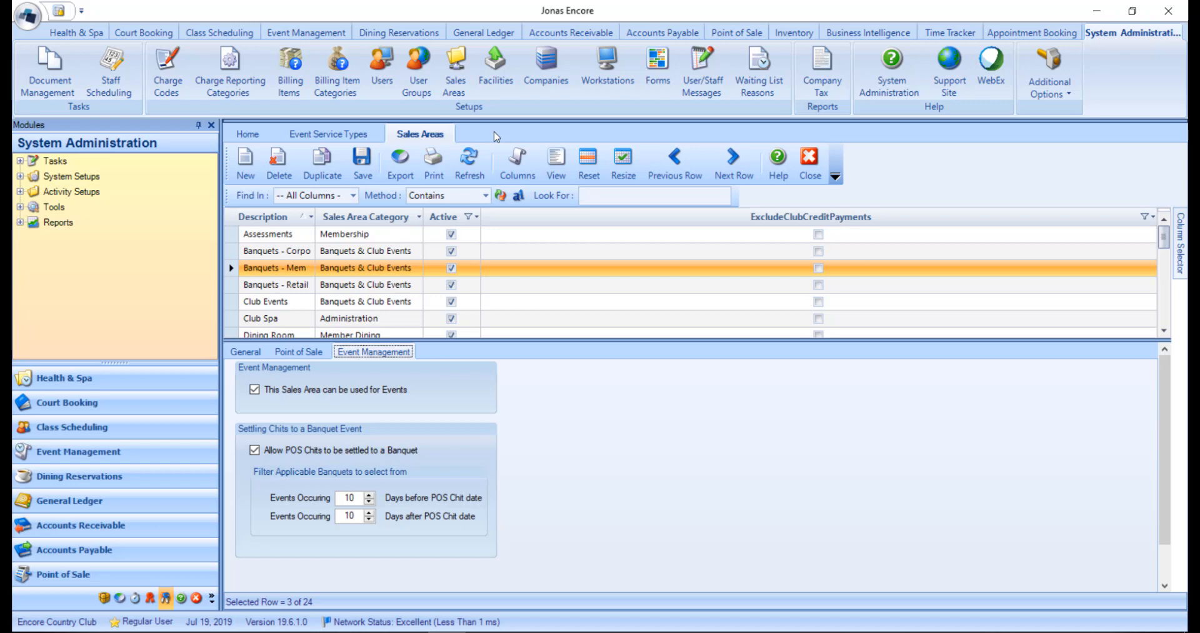
Inspect the Transfer To Banquet Event button in the Food & Beverage Standard fixed function menu, and save and close the menu editor
click(727, 35)
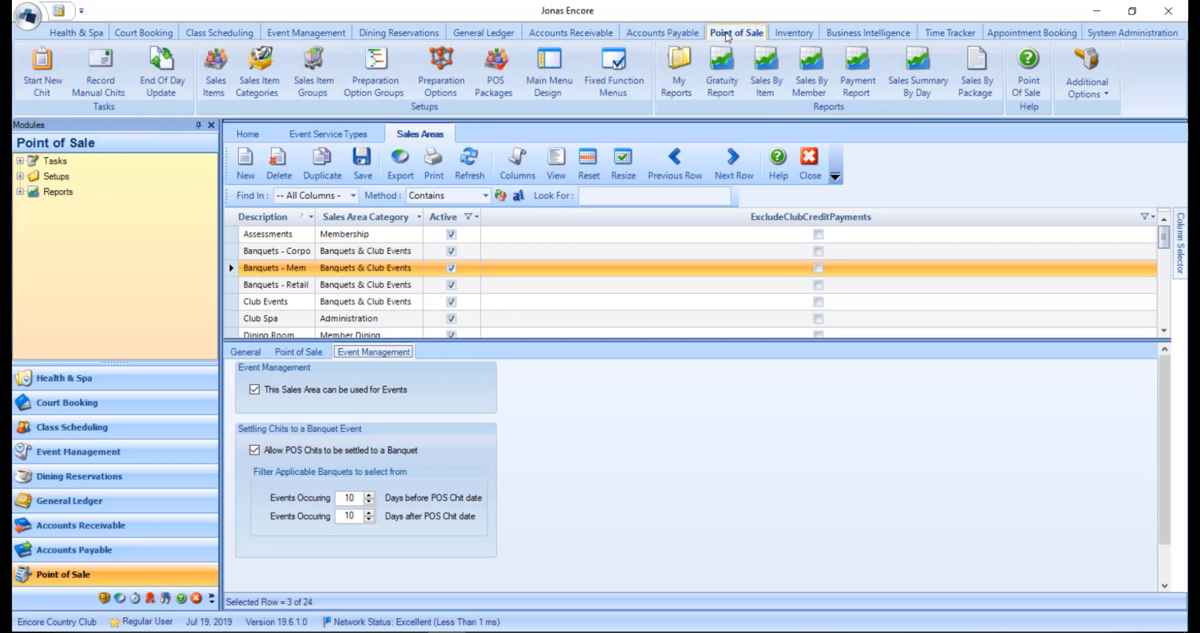
click(635, 89)
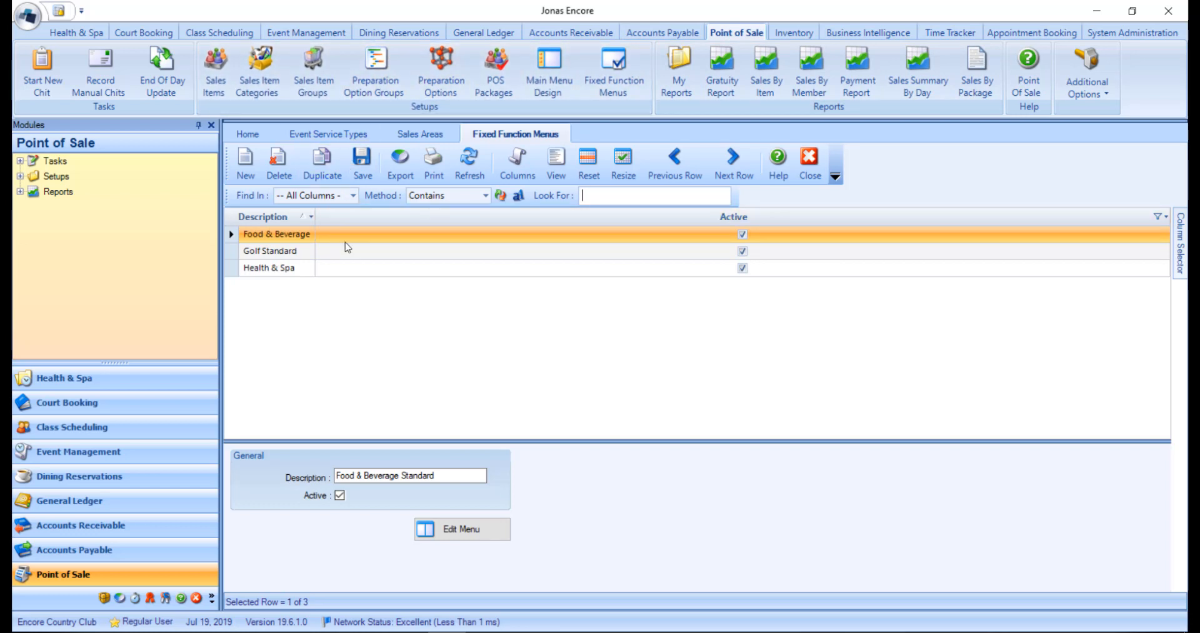
click(494, 530)
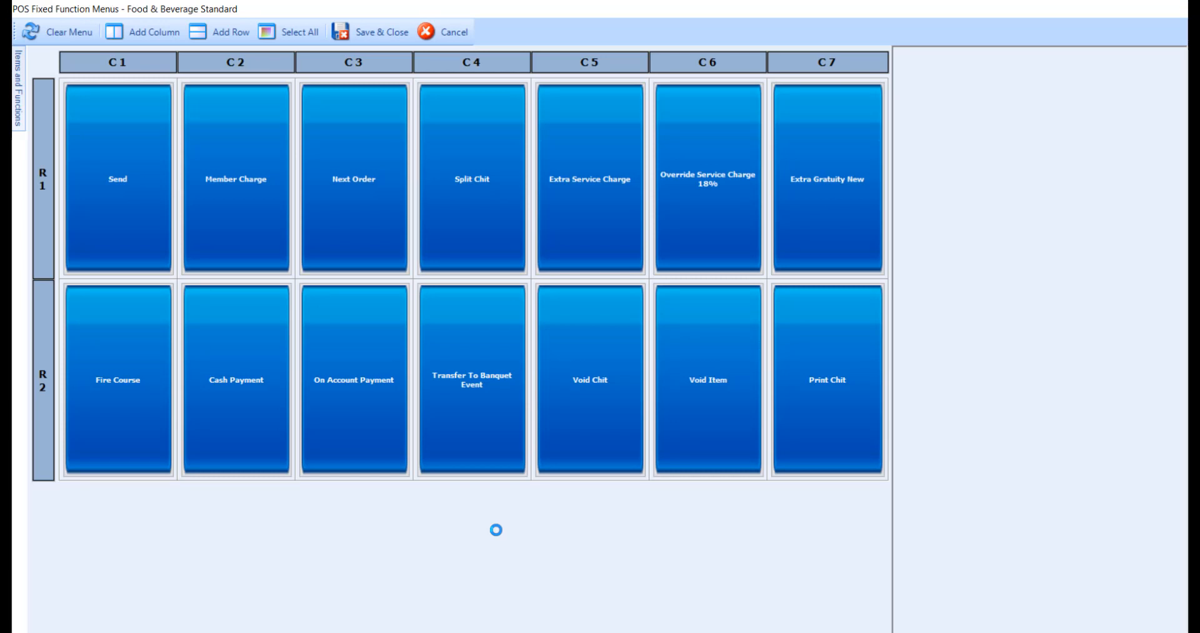
click(507, 435)
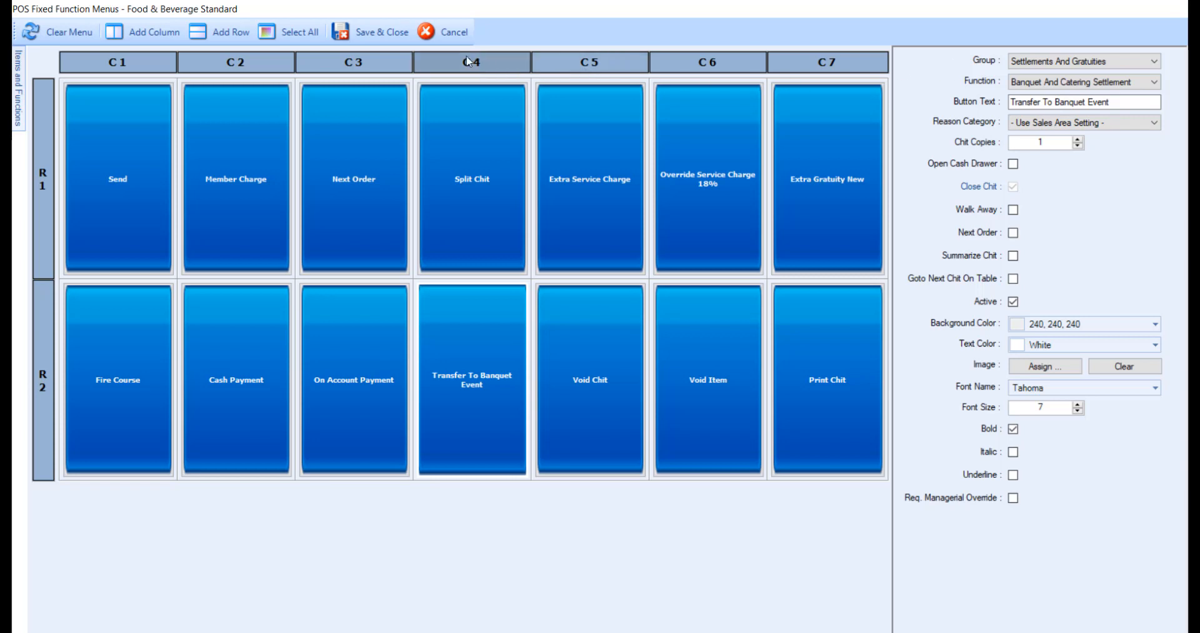
click(399, 32)
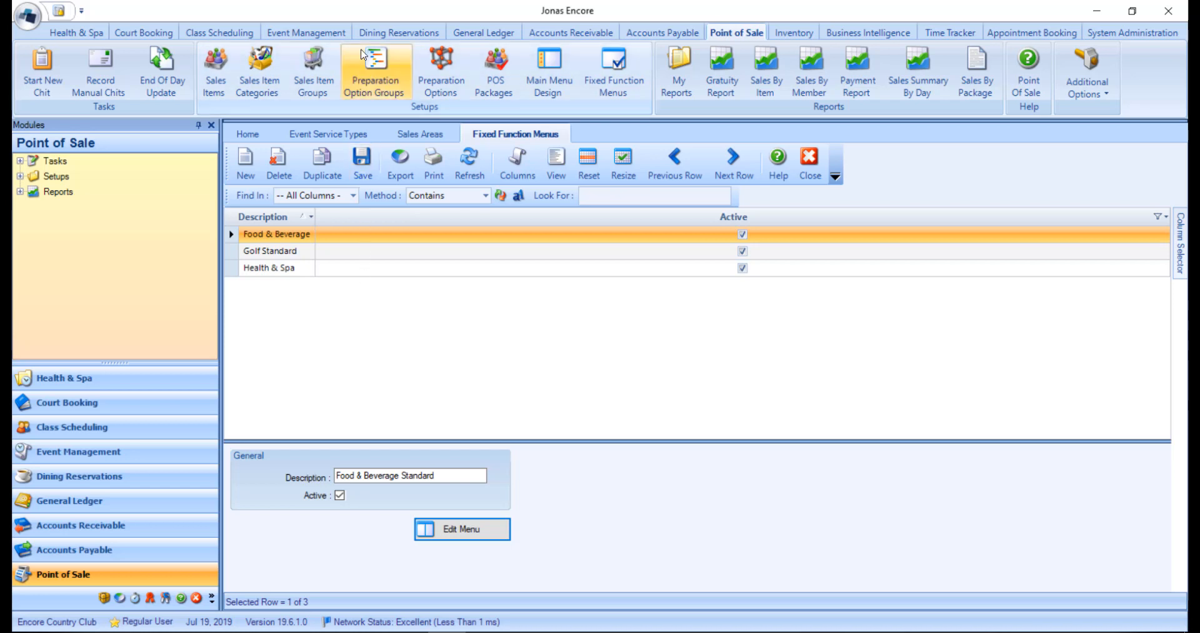
Open the event list and select the birthday event booked in the Ballroom
click(340, 32)
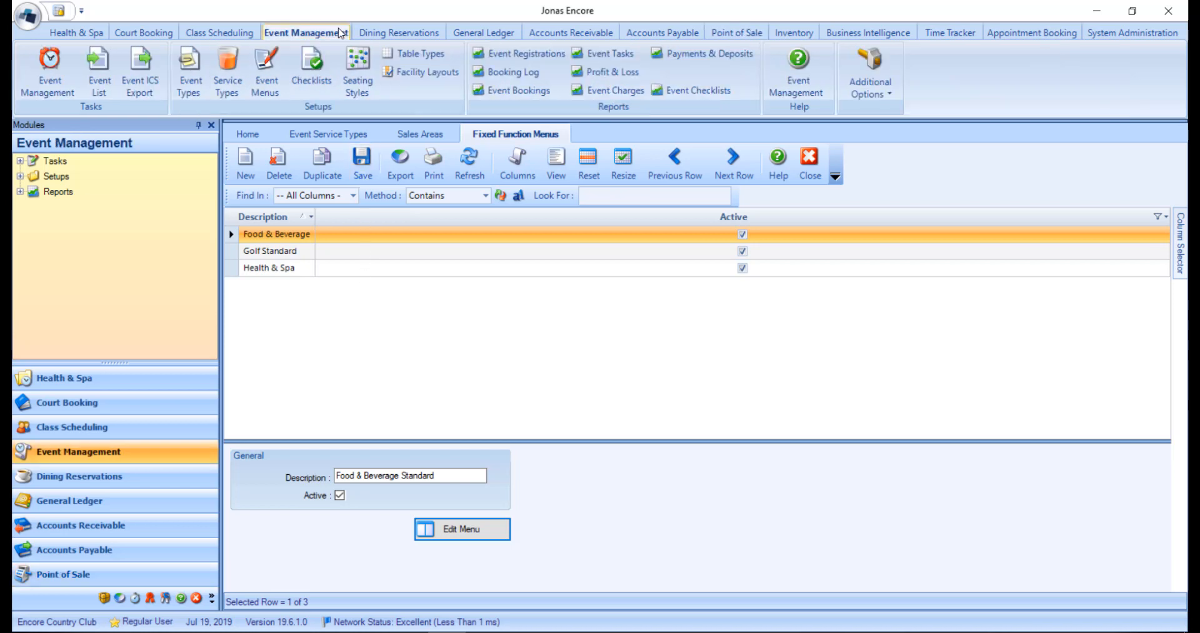
click(107, 86)
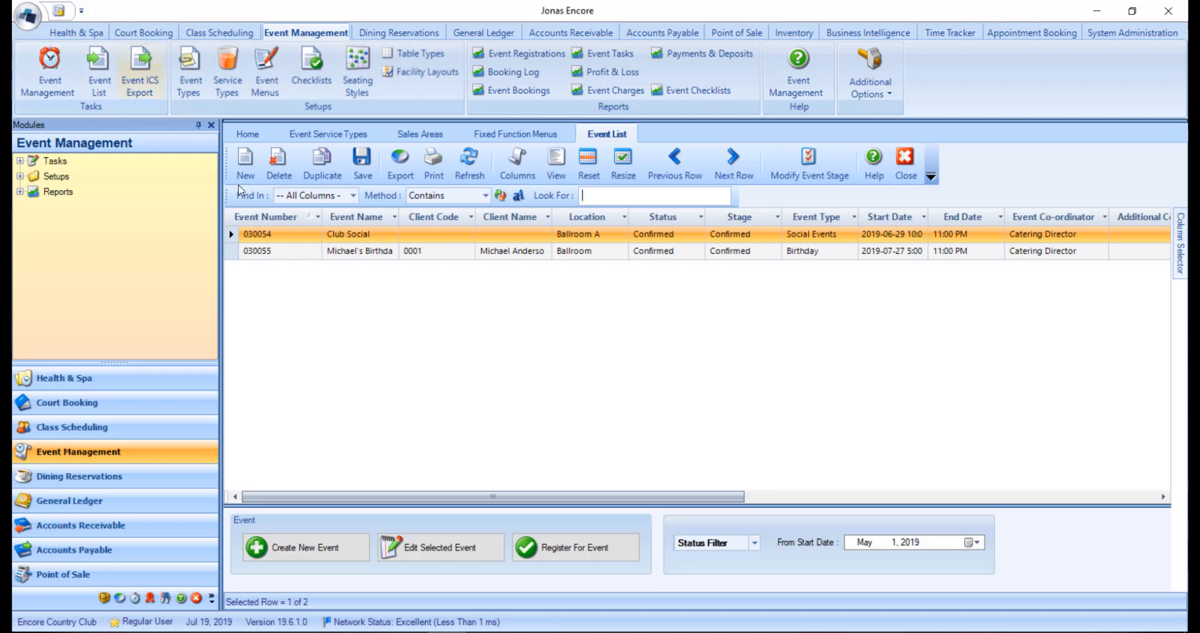
click(271, 250)
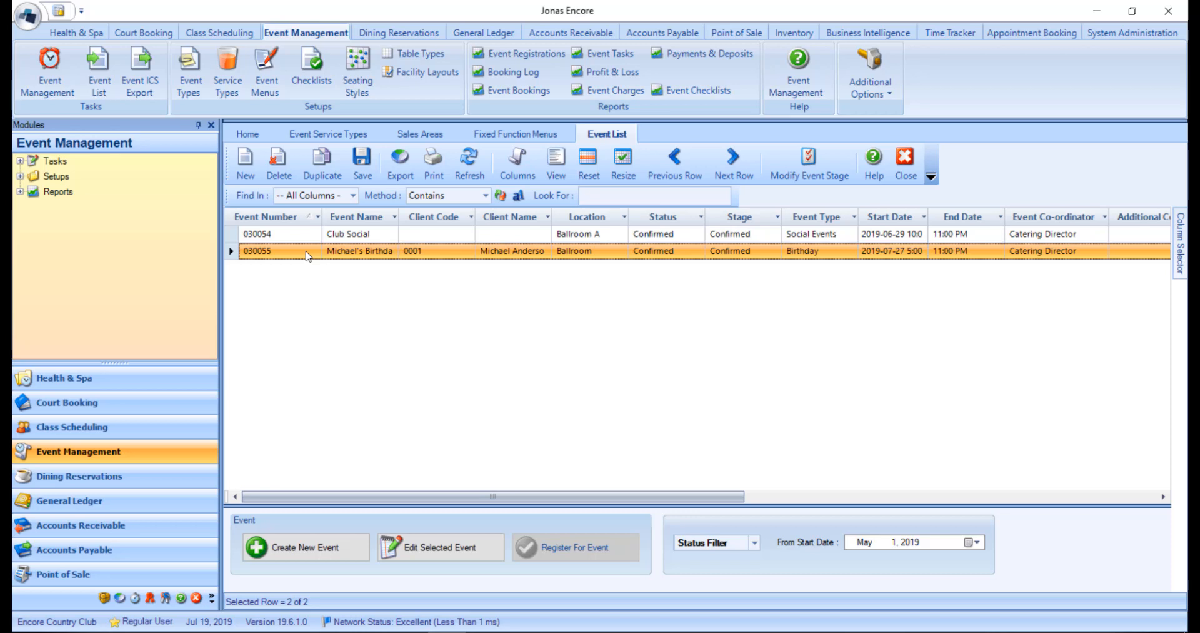
Start a new point-of-sale chit at the BANQUETS table for the birthday event's member, choosing 2 covers and seat 1
click(729, 30)
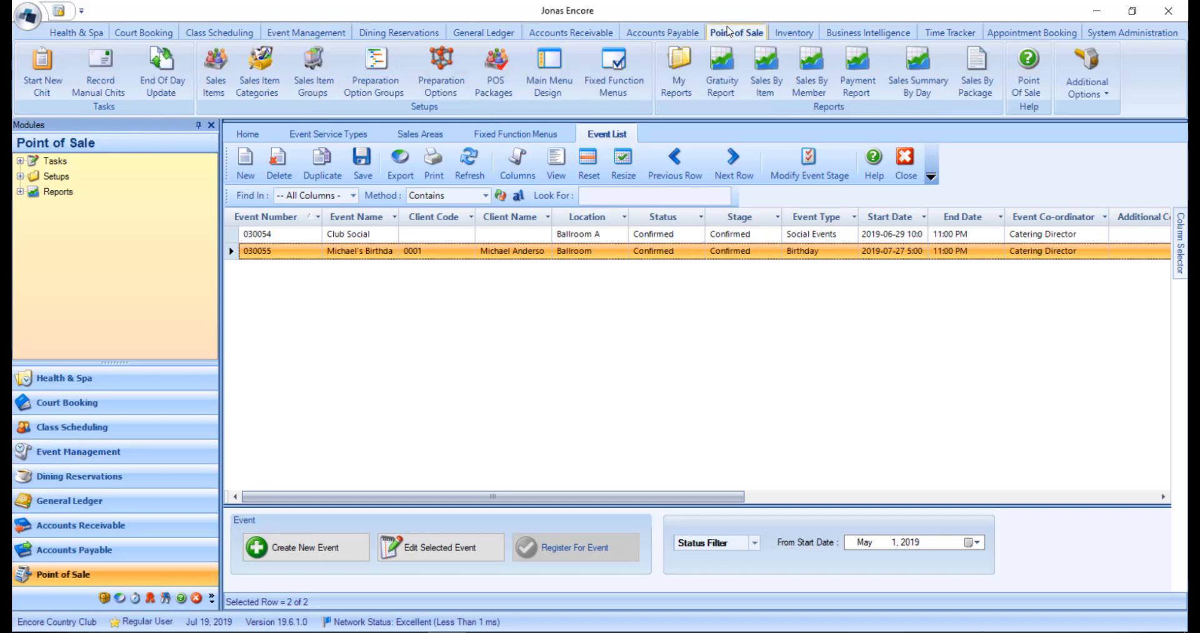
click(25, 72)
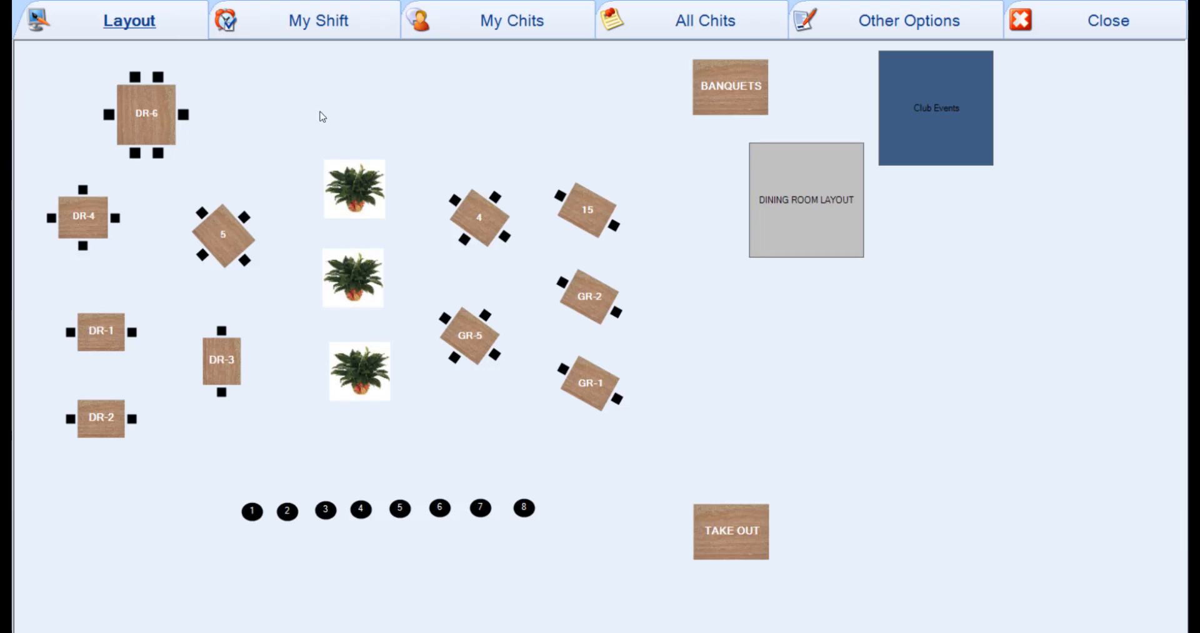
click(719, 112)
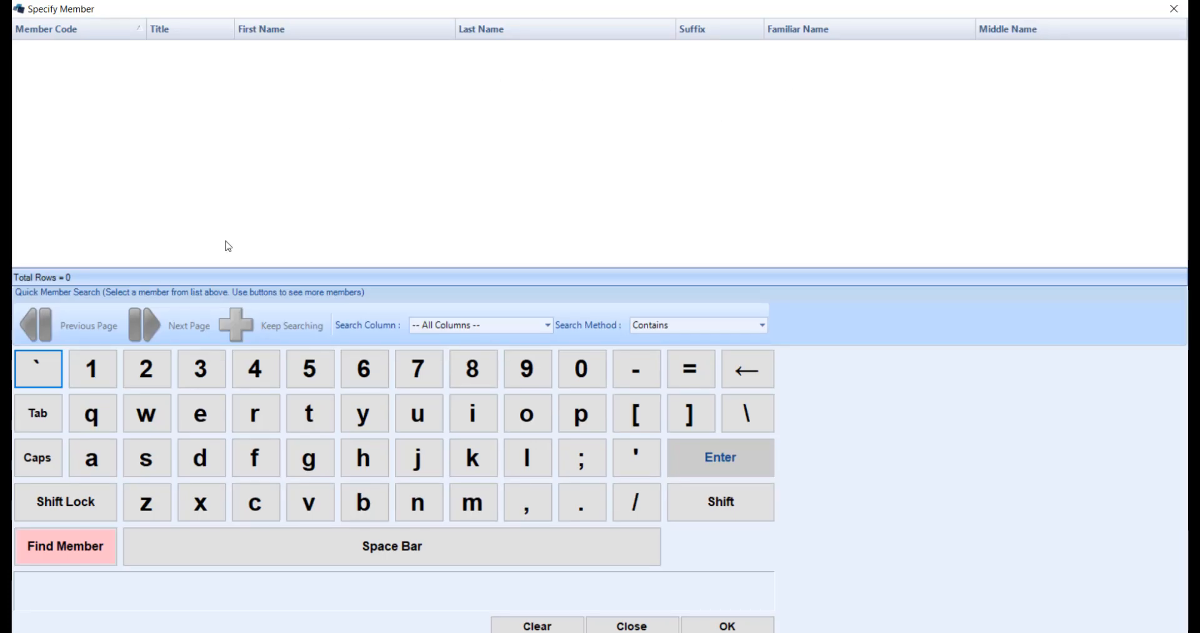
click(85, 541)
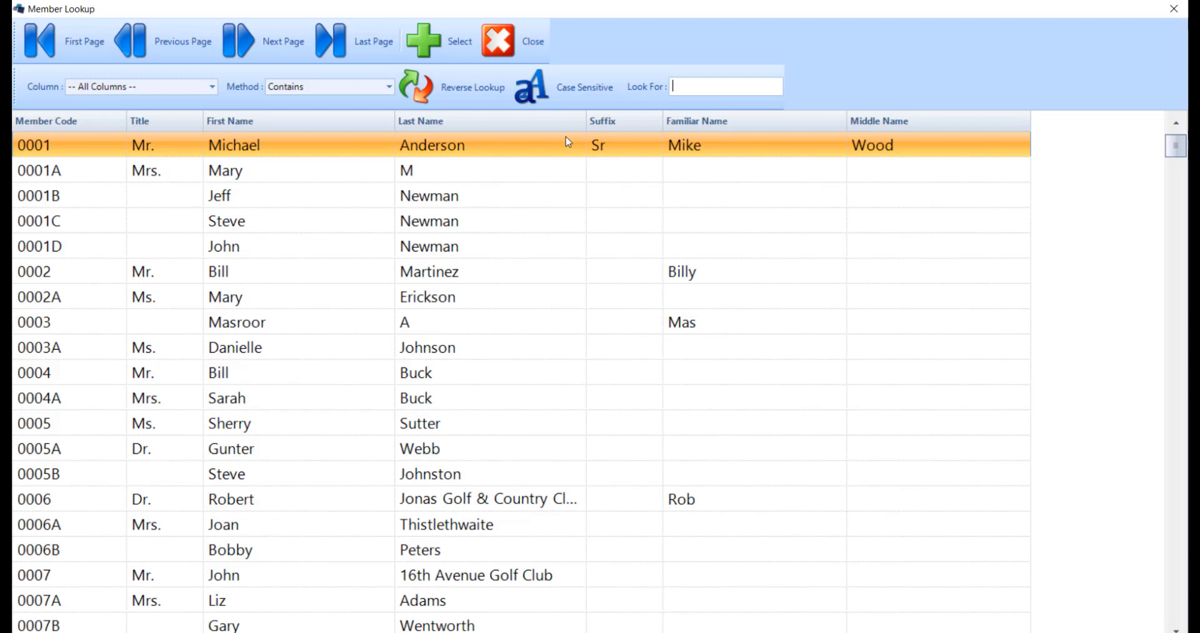
double_click(565, 139)
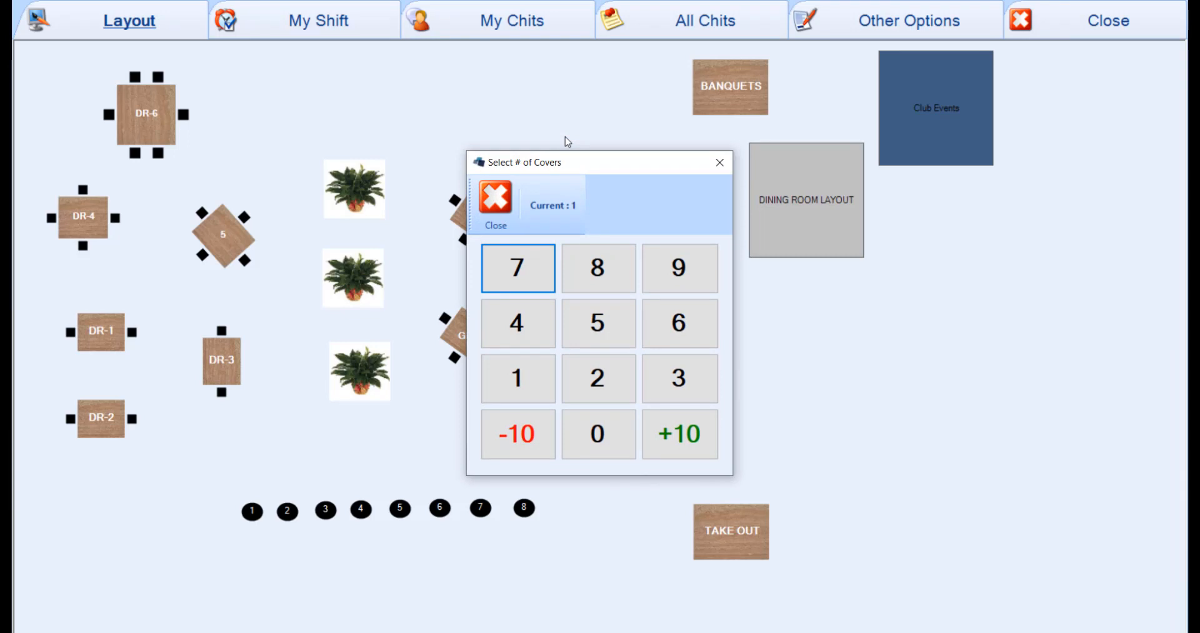
click(593, 375)
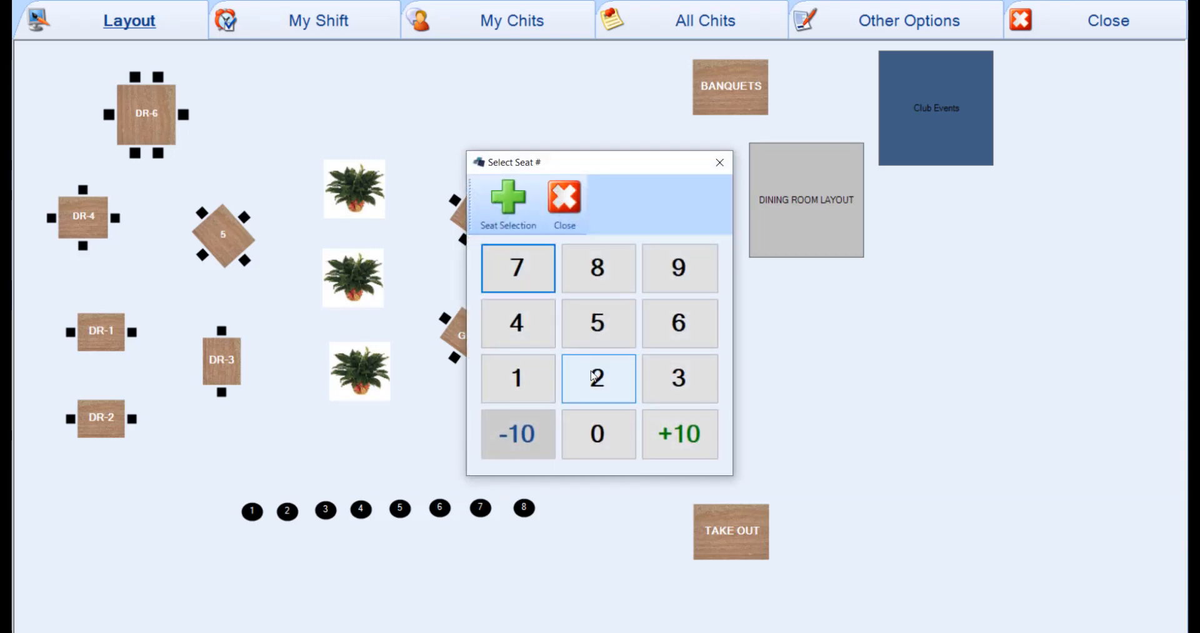
click(545, 380)
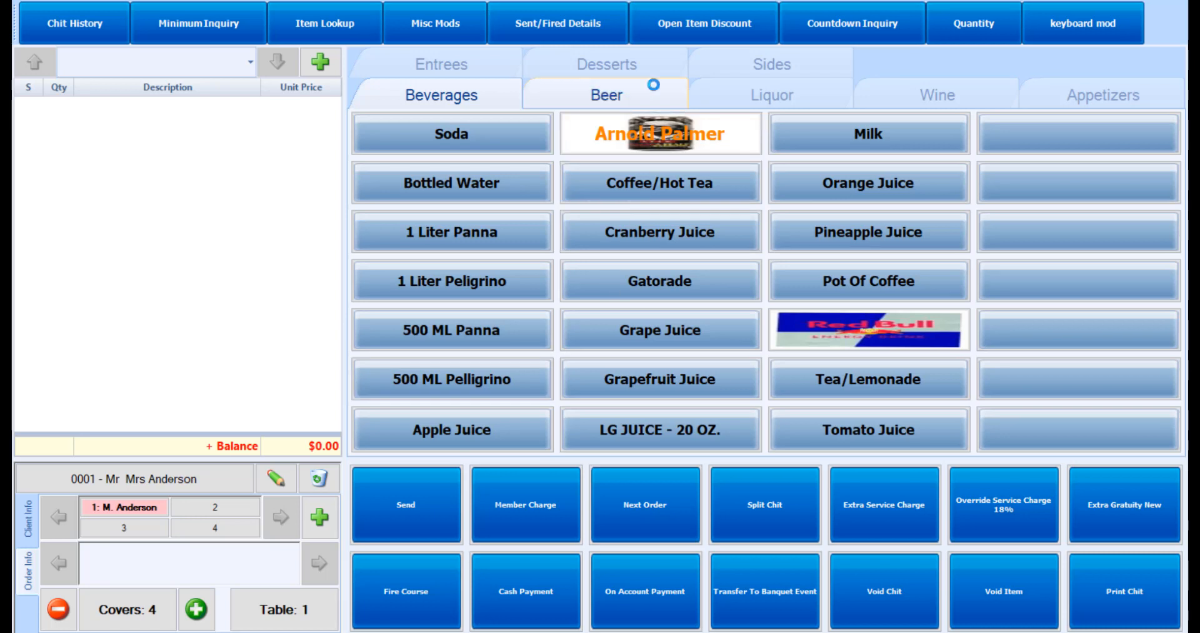
Add a Large Bombardier ESB, Large Seasonal Draft, Small Bombardier ESB and Guiness Draft Dark One to the chit
click(647, 96)
click(494, 222)
click(499, 318)
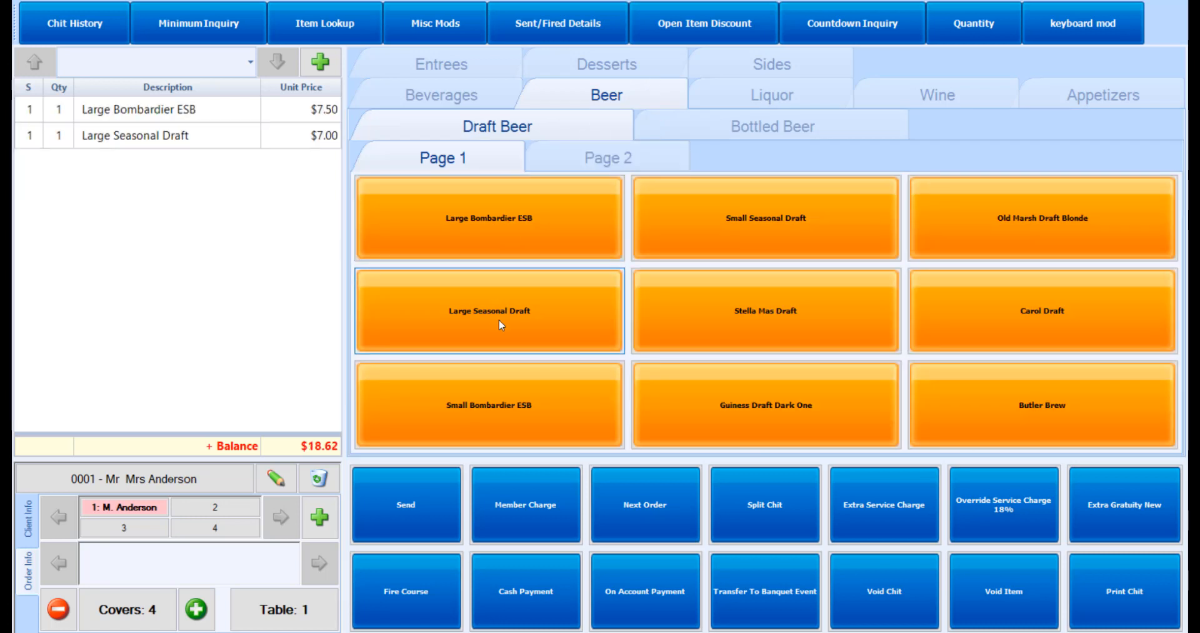
click(494, 400)
click(703, 413)
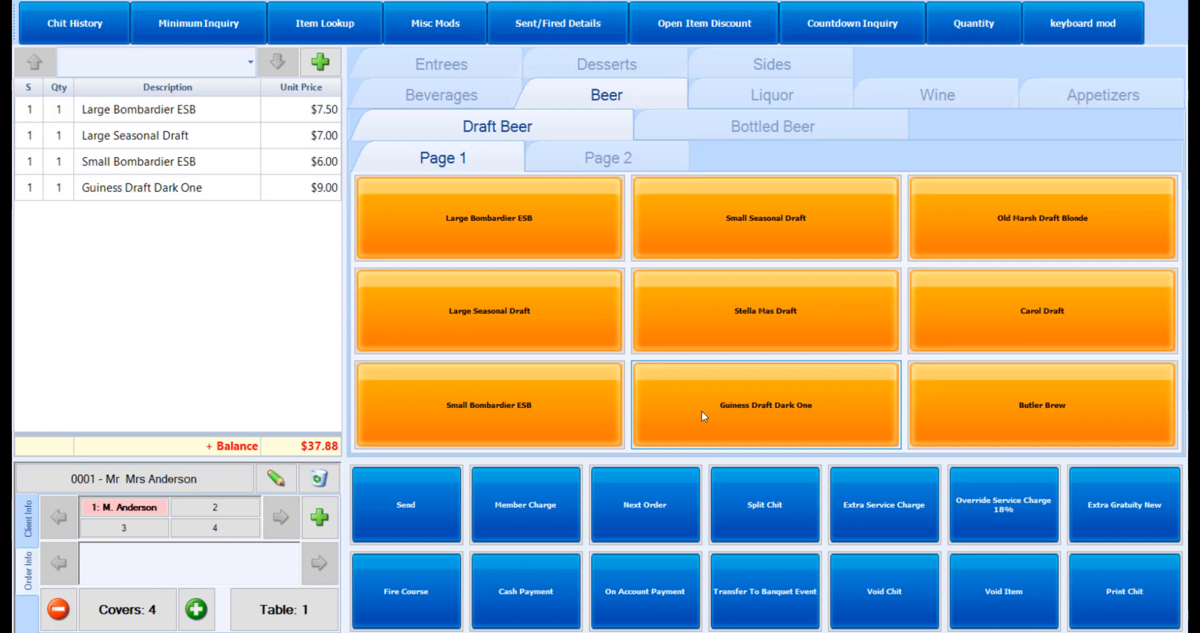
Transfer the chit to the birthday party event as a Standard Transfer, using the Ballroom facility and Cash Bar service type
click(790, 614)
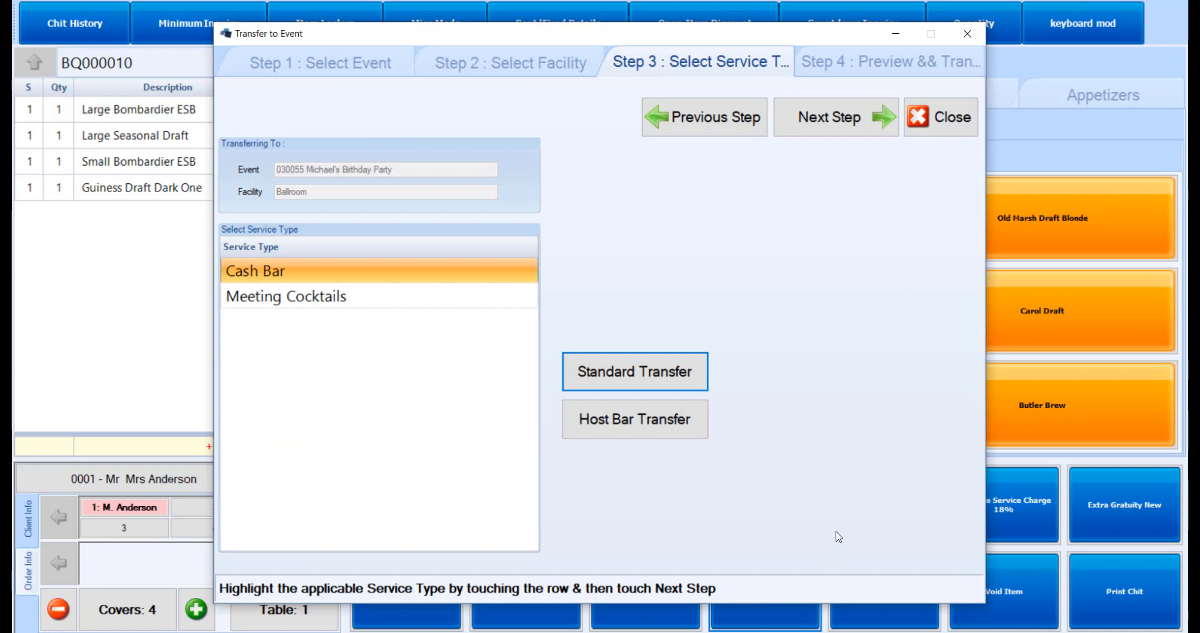
click(368, 72)
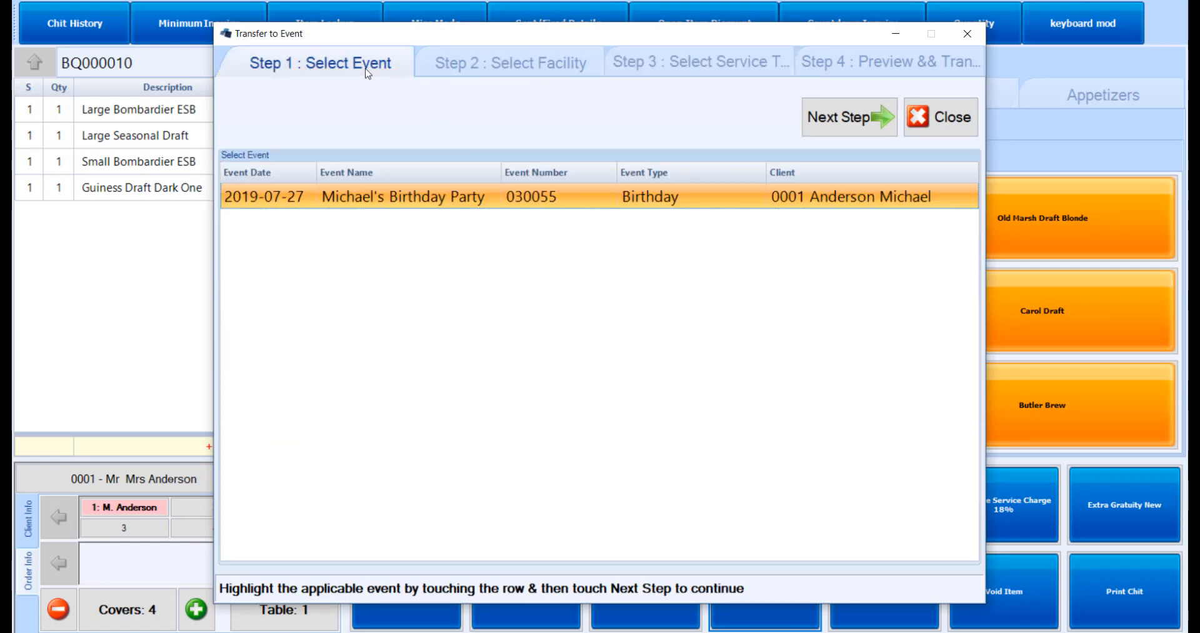
click(444, 75)
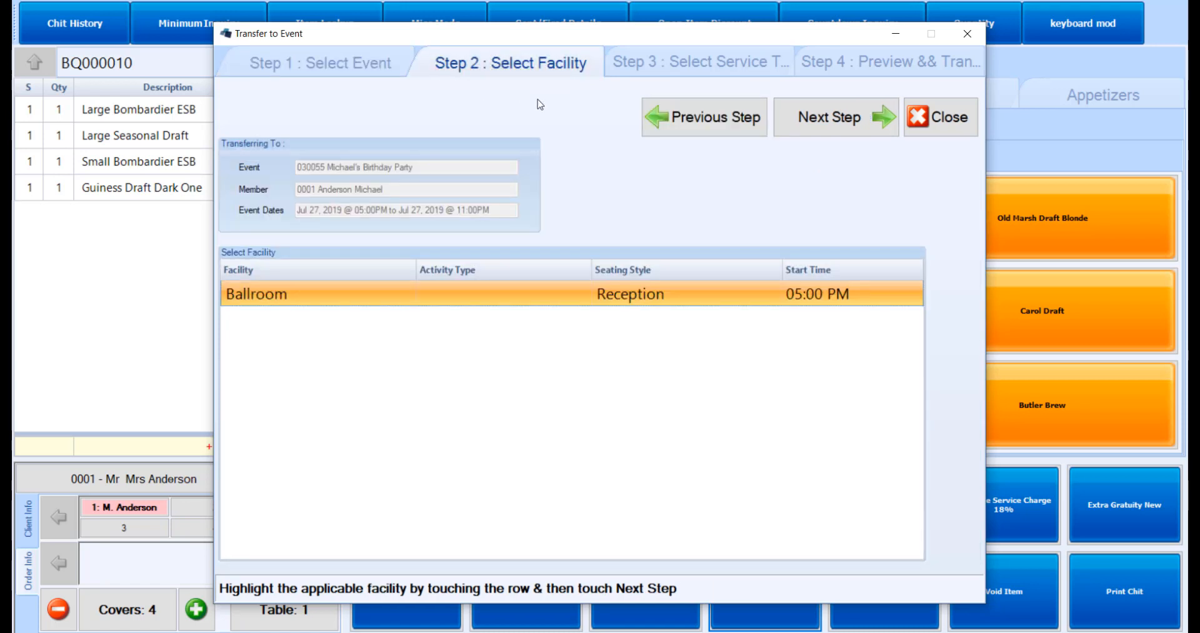
click(642, 73)
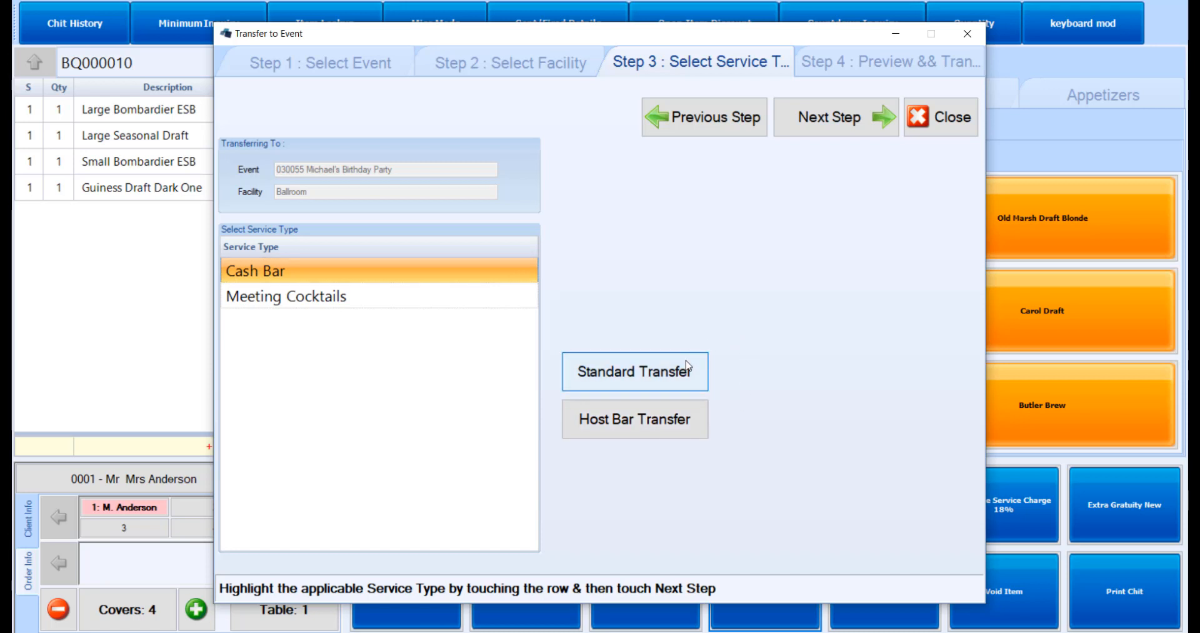
click(520, 275)
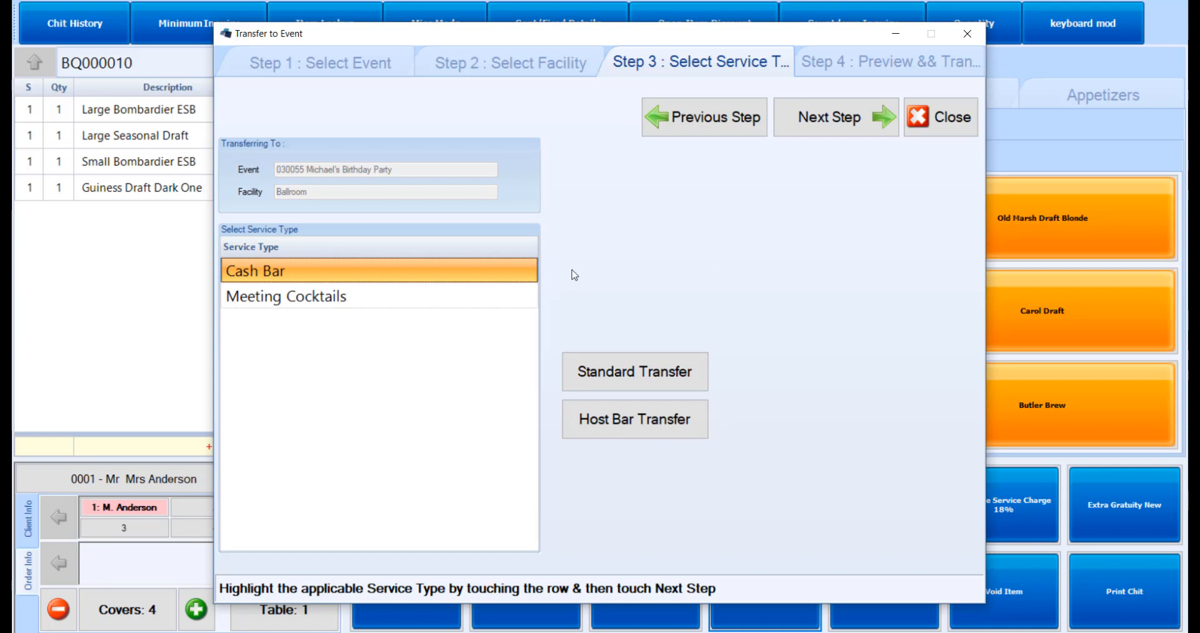
click(858, 136)
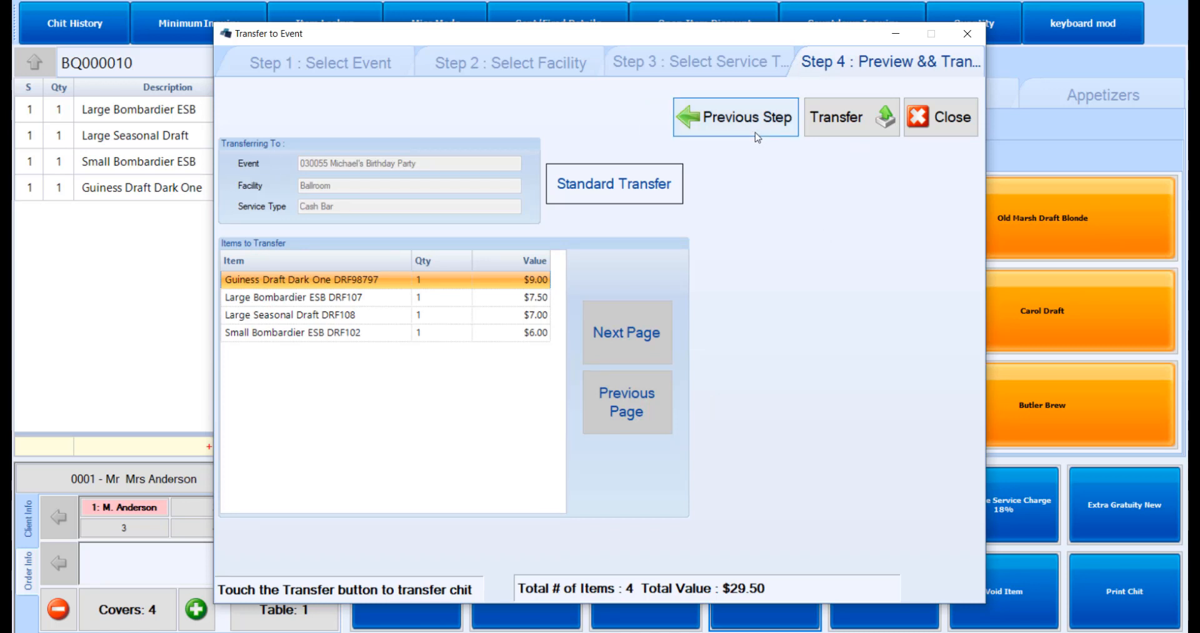
click(837, 119)
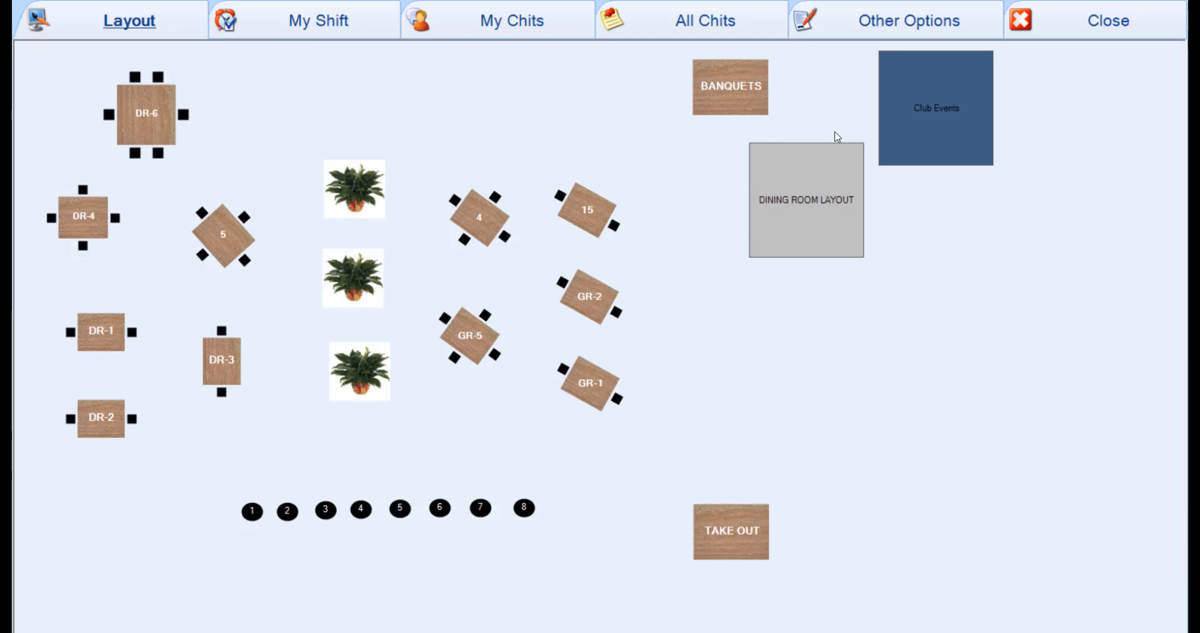
Leave the point-of-sale screen, open the birthday event's setup and expand its Cash Bar service to check the transferred items
click(1071, 35)
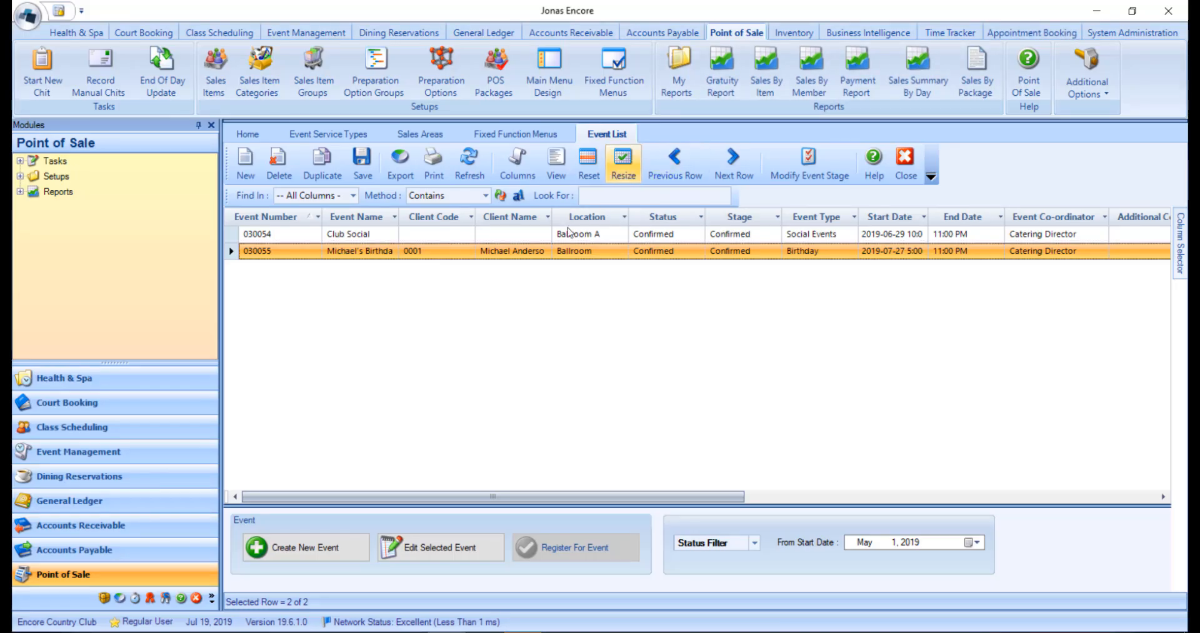
double_click(545, 251)
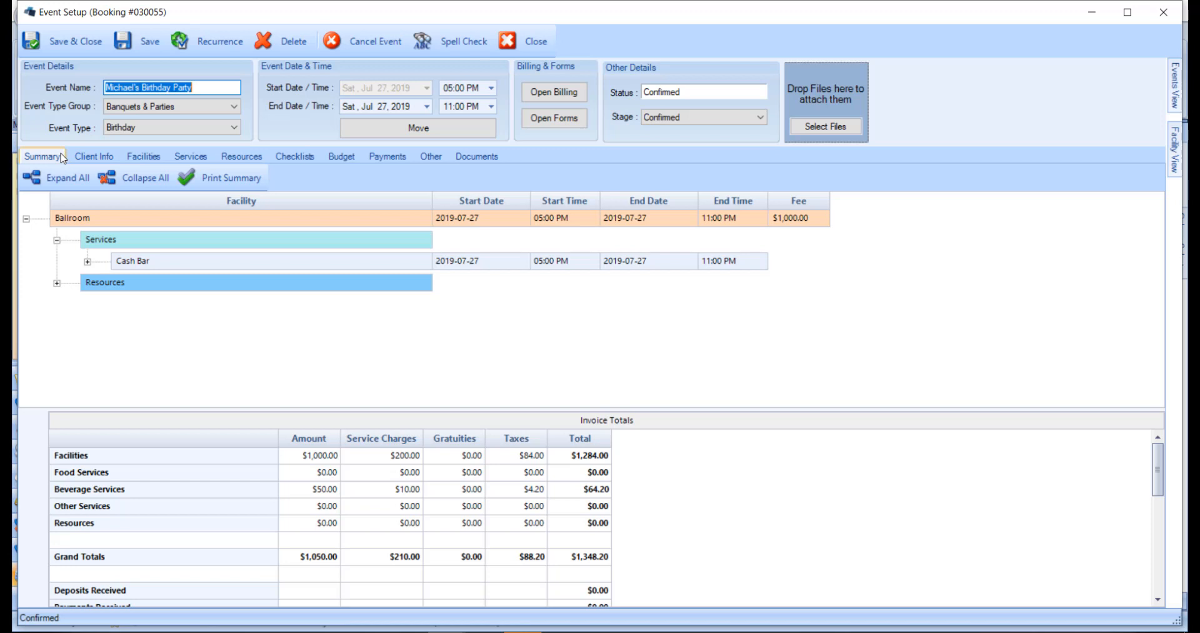
click(87, 261)
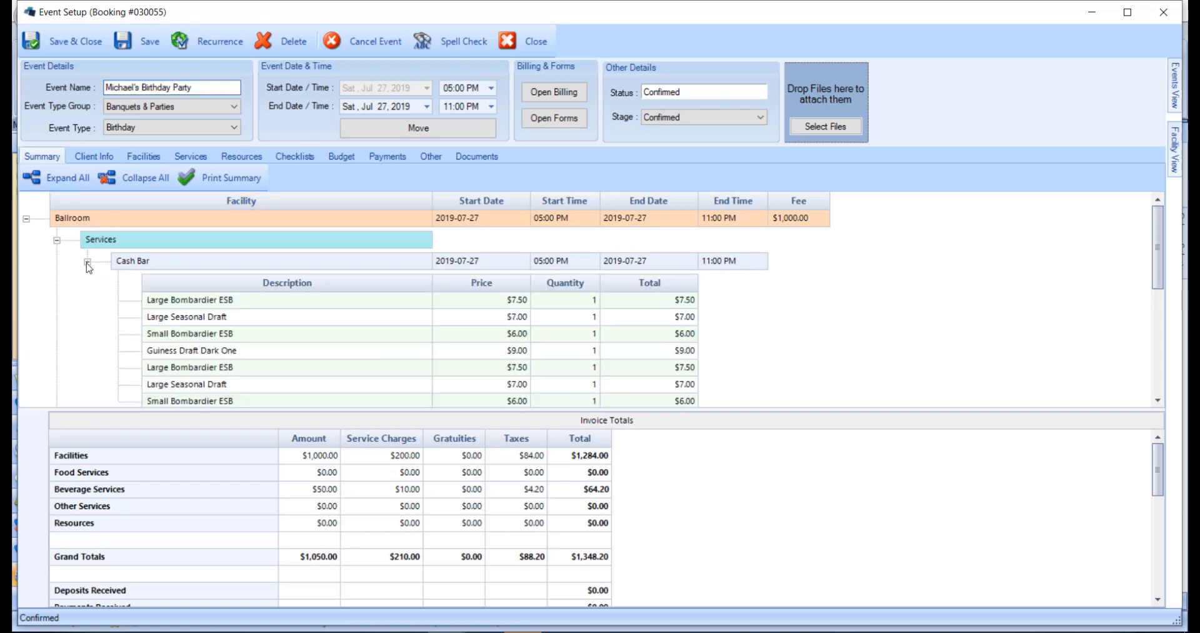